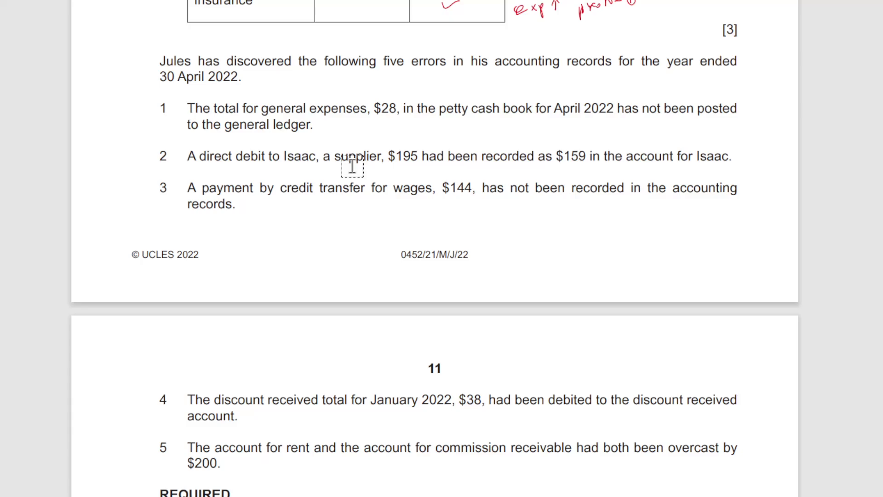
Step: Add the text "General Expenses" in the Details column of the journal table for error 1
scroll(353, 165, down, 6)
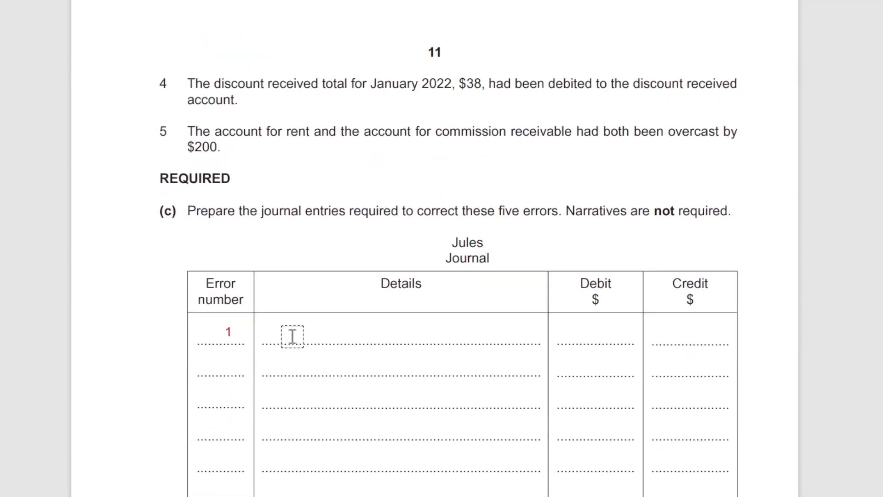
click(274, 332)
text(G)
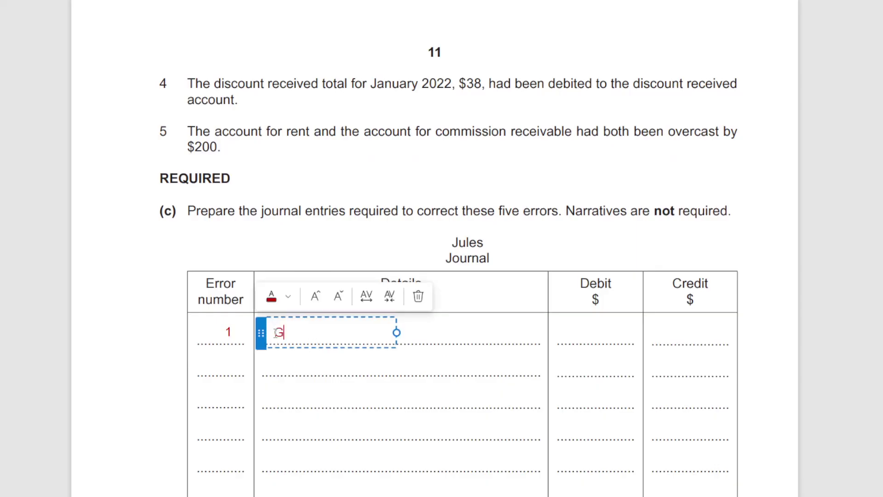
text(eneral Expenses)
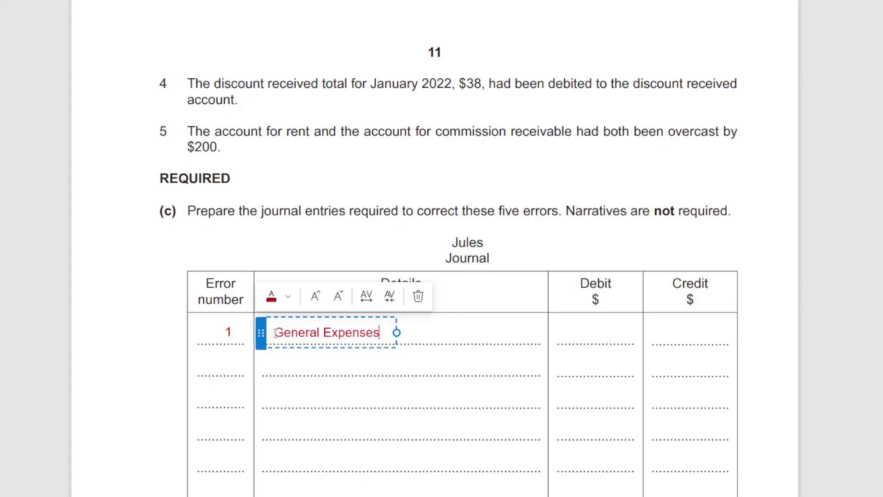
click(446, 358)
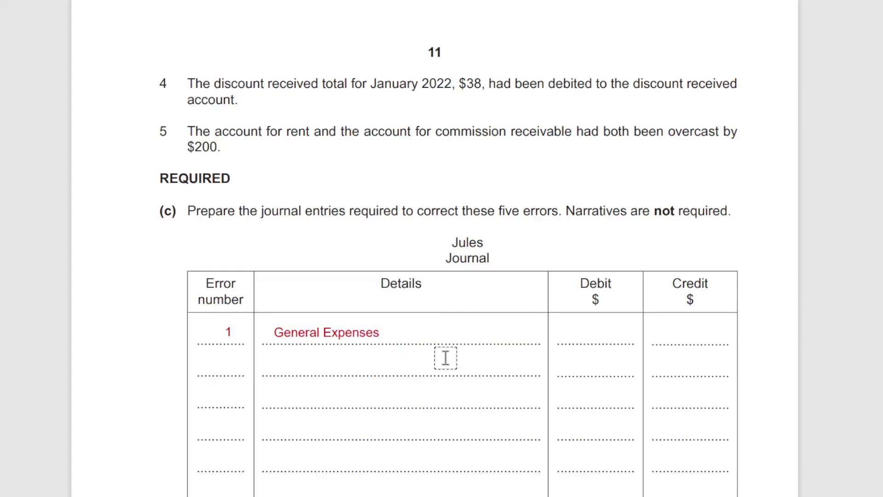
Step: Add the text "Suspense", indented, on the Details line below General Expenses
scroll(446, 359, up, 10)
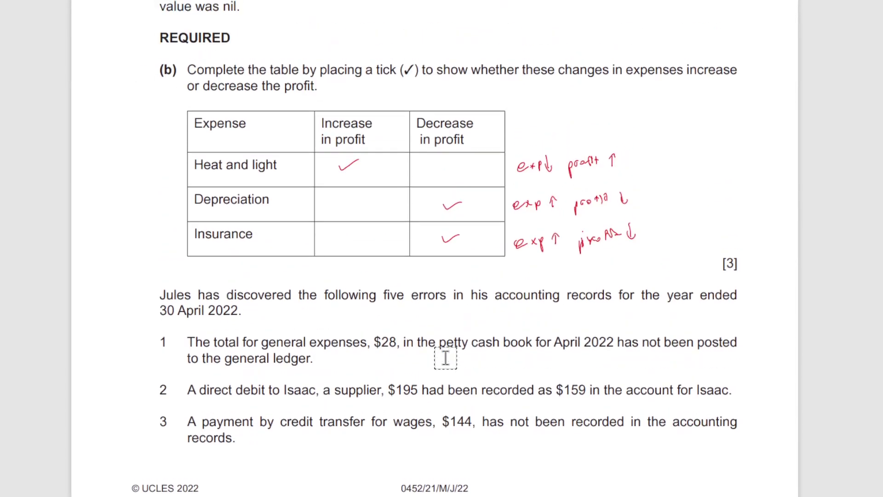
scroll(513, 345, down, 1)
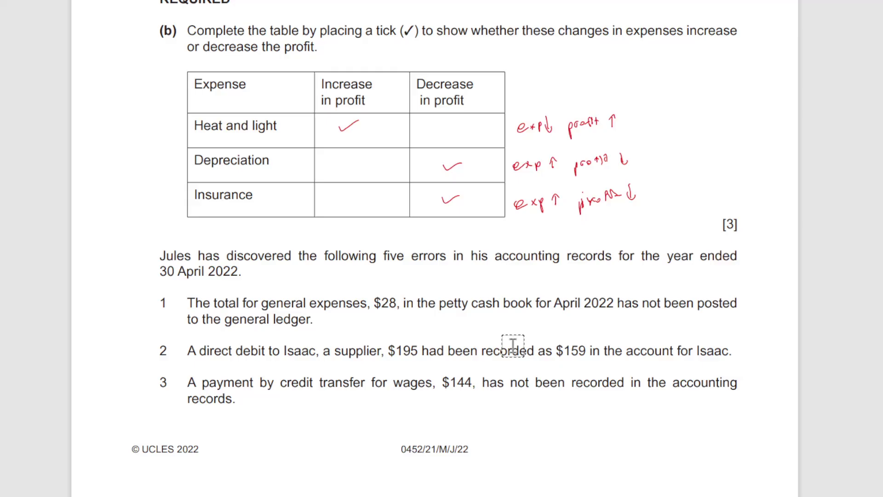
scroll(513, 345, down, 12)
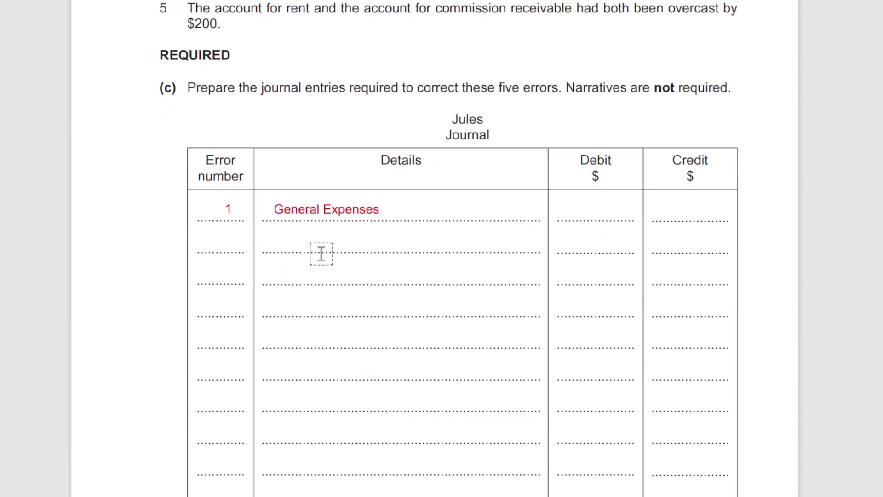
click(312, 242)
text(S)
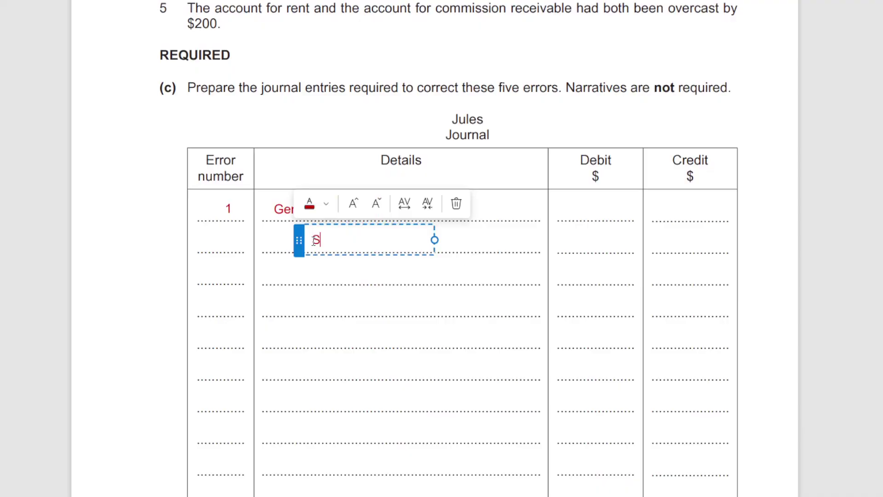
text(uspense)
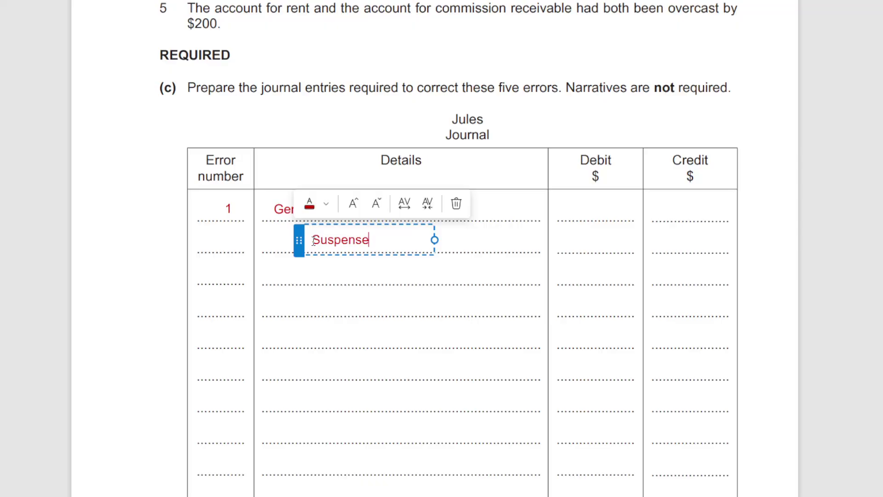
click(506, 302)
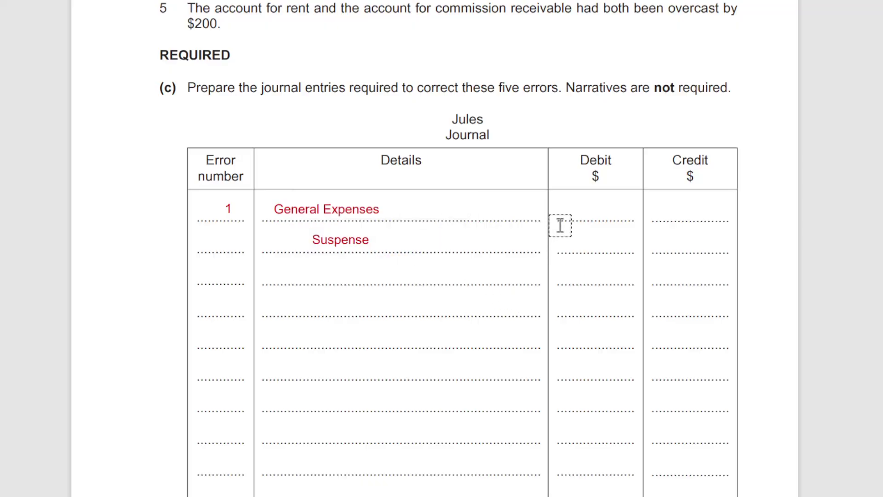
Step: Enter 28 as the debit for General Expenses and 28 as the credit for Suspense
scroll(570, 211, up, 15)
scroll(571, 212, down, 4)
scroll(572, 211, down, 3)
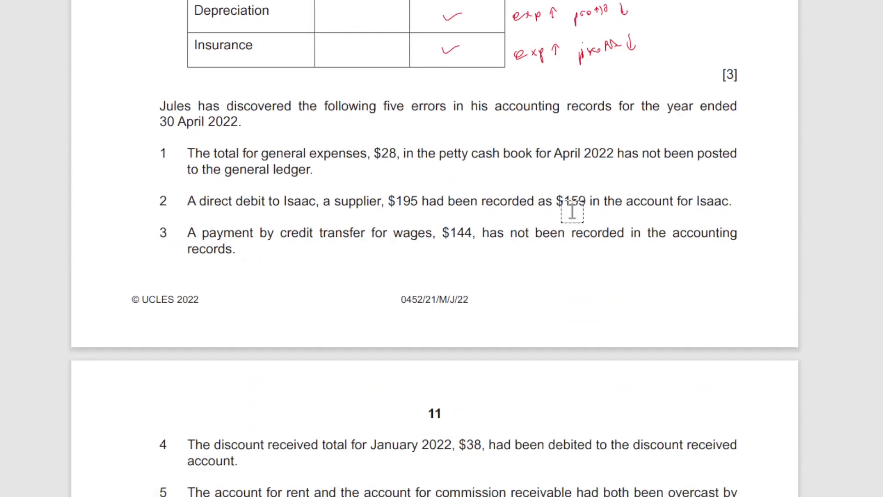
scroll(374, 166, down, 15)
scroll(375, 167, up, 4)
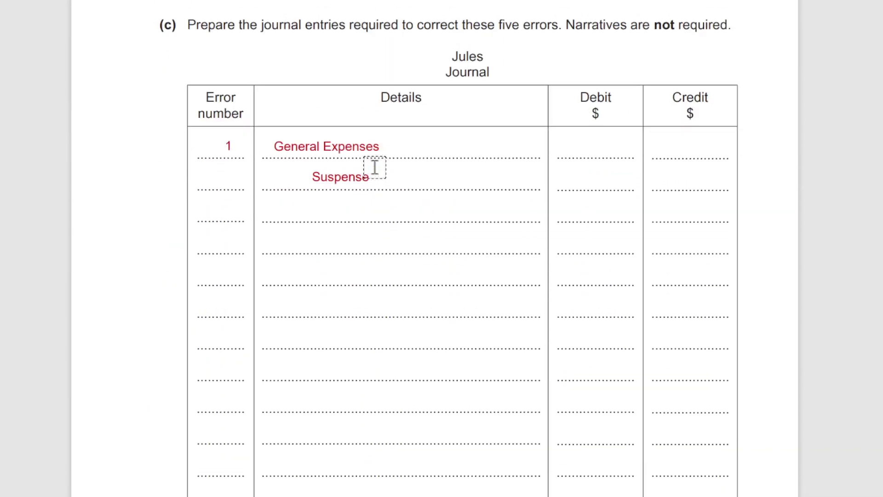
click(586, 147)
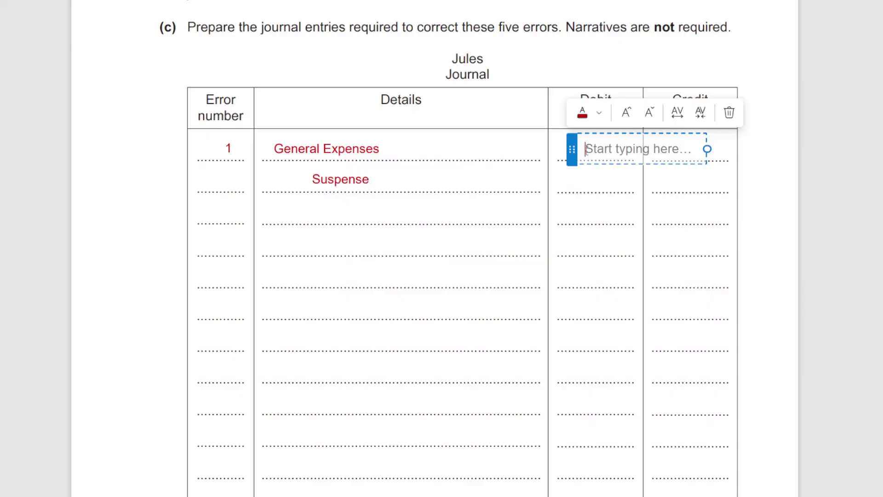
text(28)
click(676, 181)
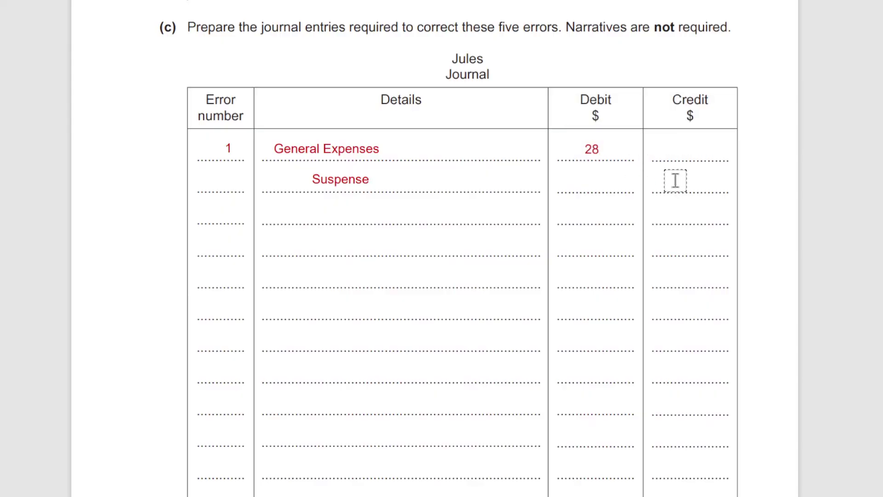
click(675, 181)
text(28)
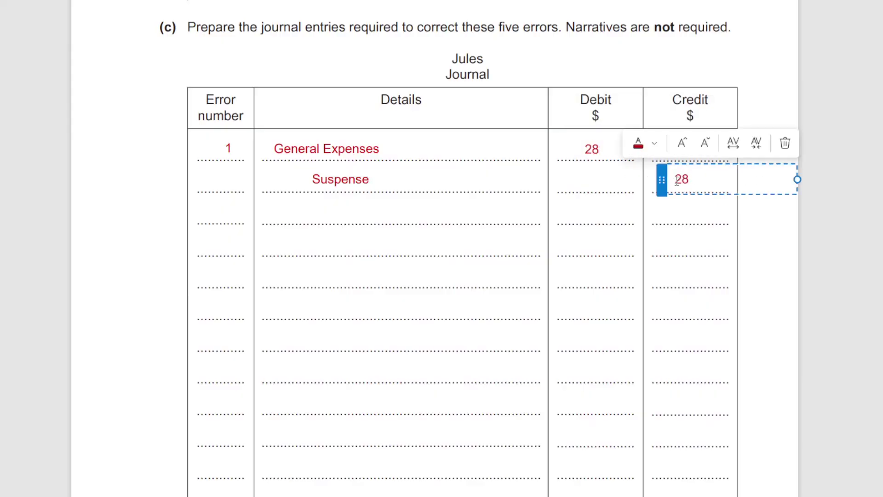
click(675, 217)
Step: Number the rows for errors 2 and 3 in the Error number column, leaving lines between them for entries
scroll(225, 245, down, 5)
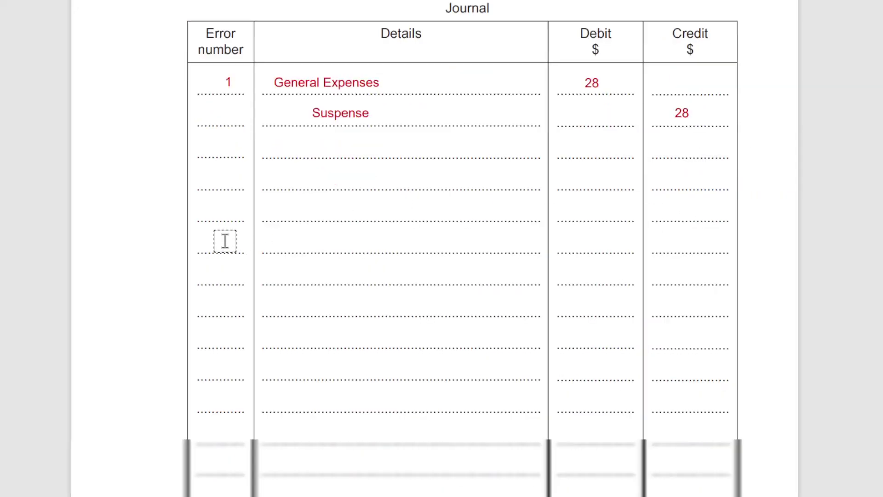
scroll(225, 241, up, 3)
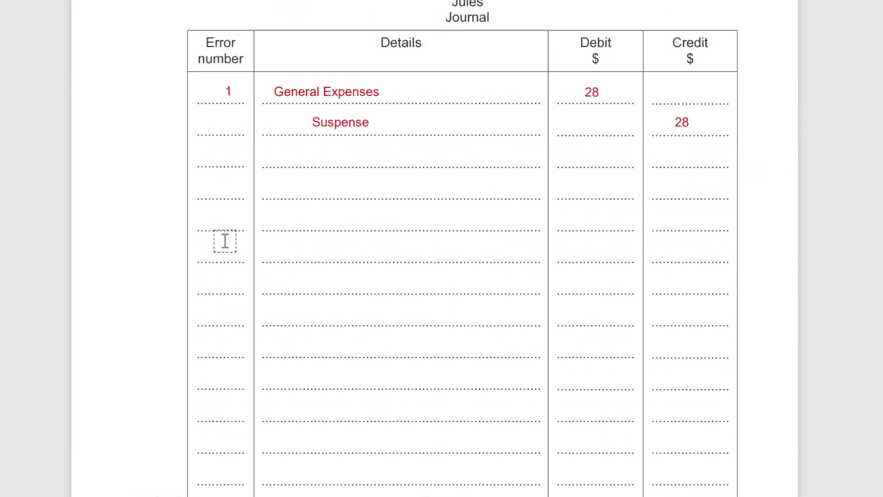
click(225, 180)
text(2)
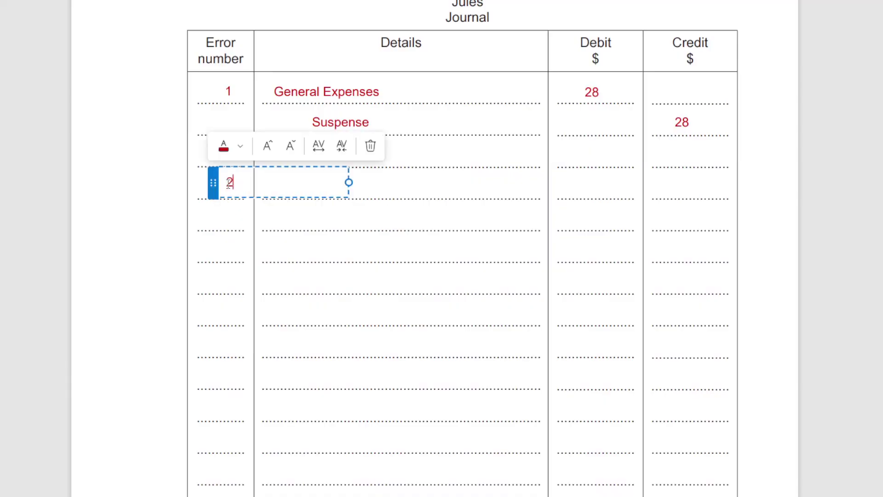
click(305, 246)
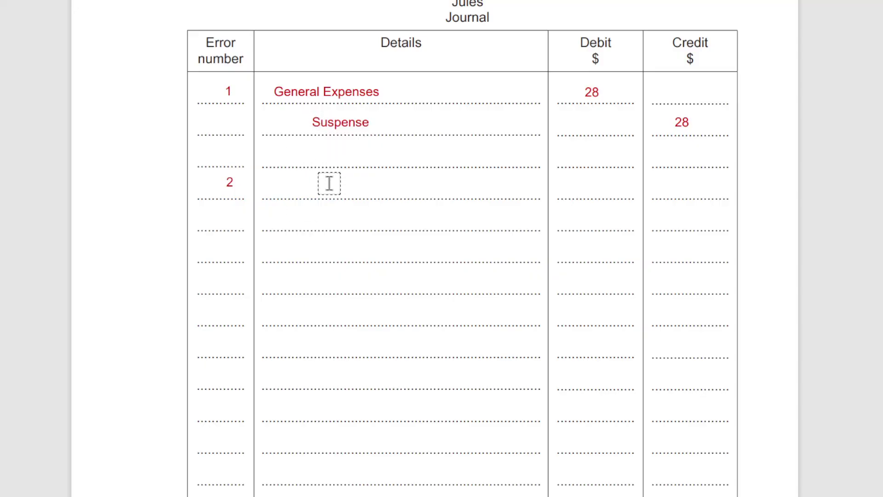
scroll(327, 184, down, 1)
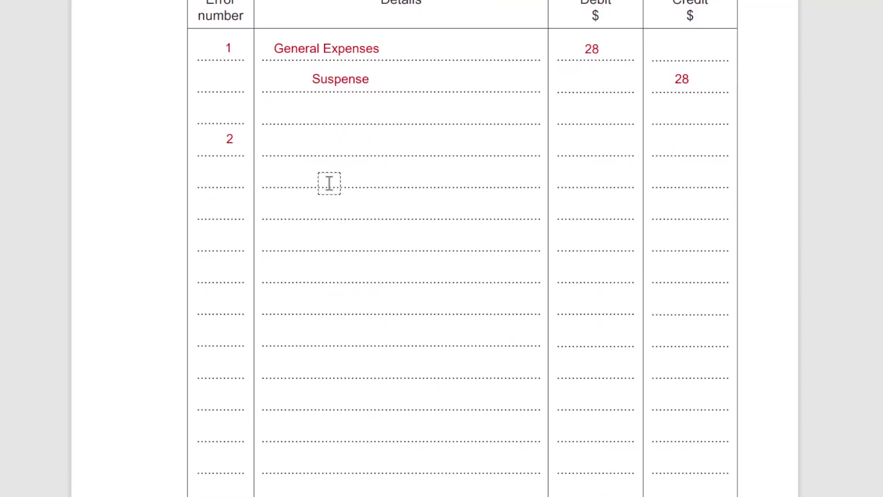
click(233, 237)
text(3)
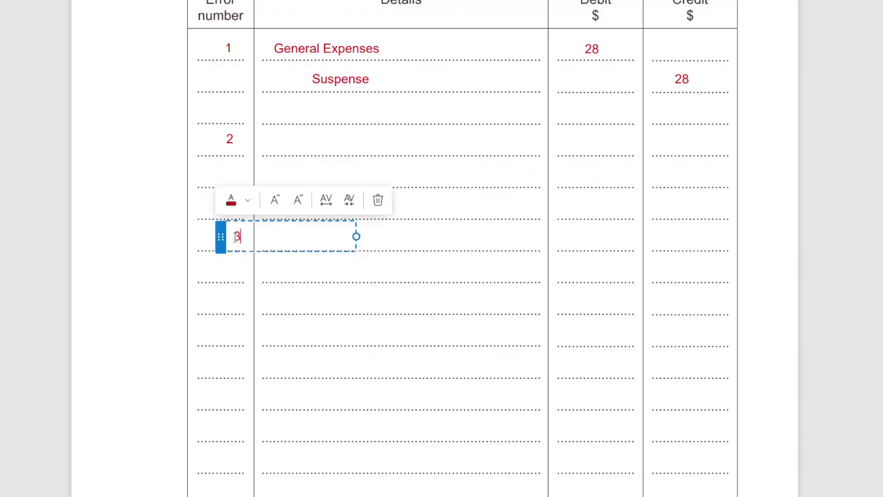
click(233, 340)
Step: Number the rows for errors 4 and 5 in the Error number column, spaced like the earlier ones
click(233, 339)
text(3)
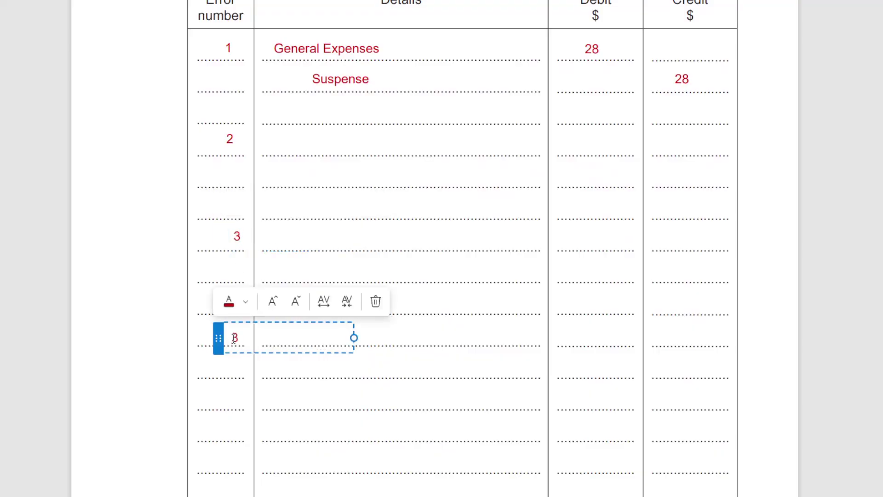
key(BackSpace)
text(4)
scroll(232, 338, down, 2)
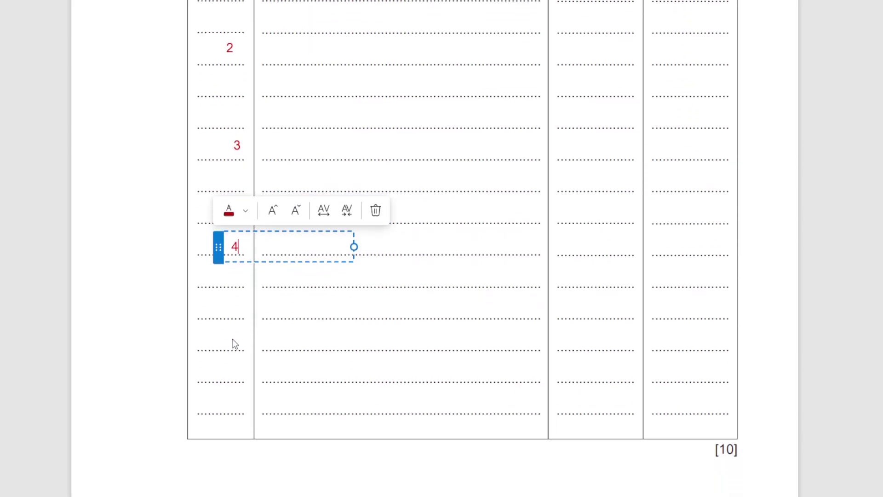
click(233, 339)
click(233, 339)
text(5)
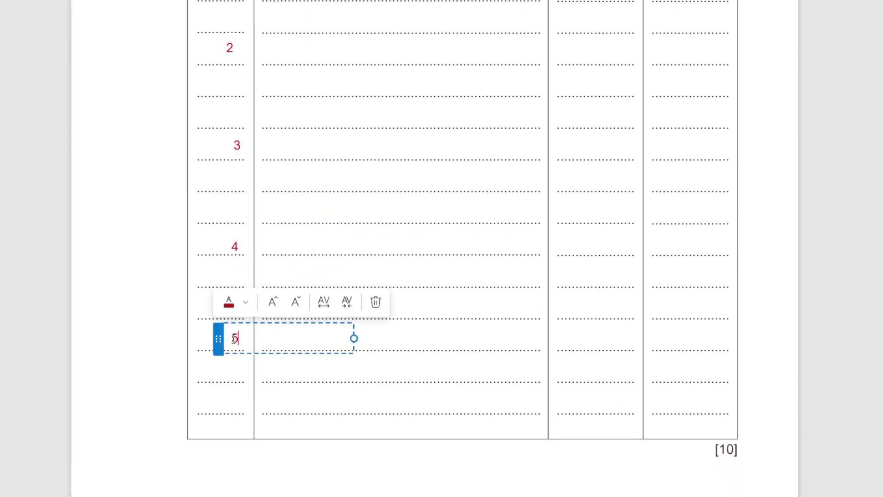
click(442, 345)
Step: Add the working "195-159 = 36" as a text note above the error 2 statement in the question
scroll(442, 345, up, 3)
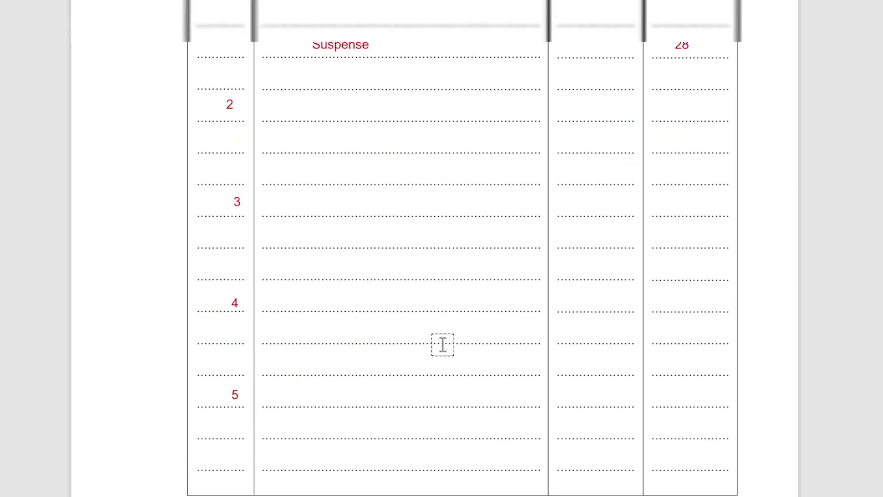
scroll(443, 345, up, 2)
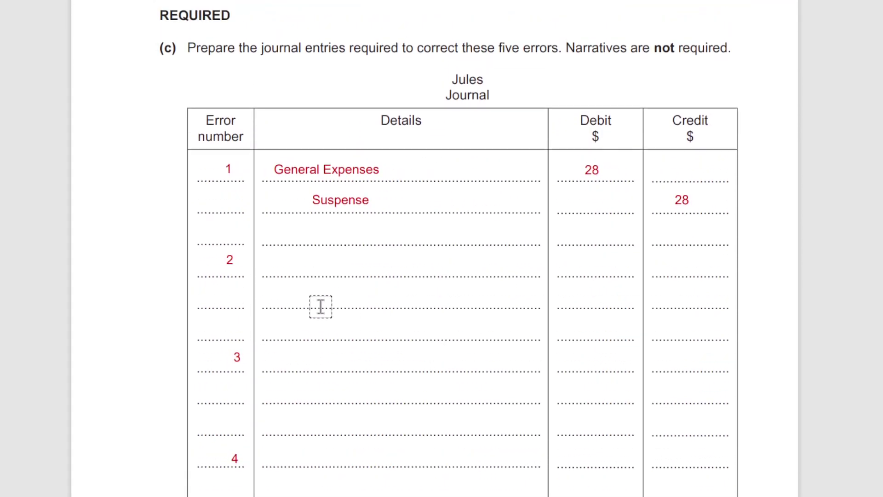
scroll(298, 278, up, 12)
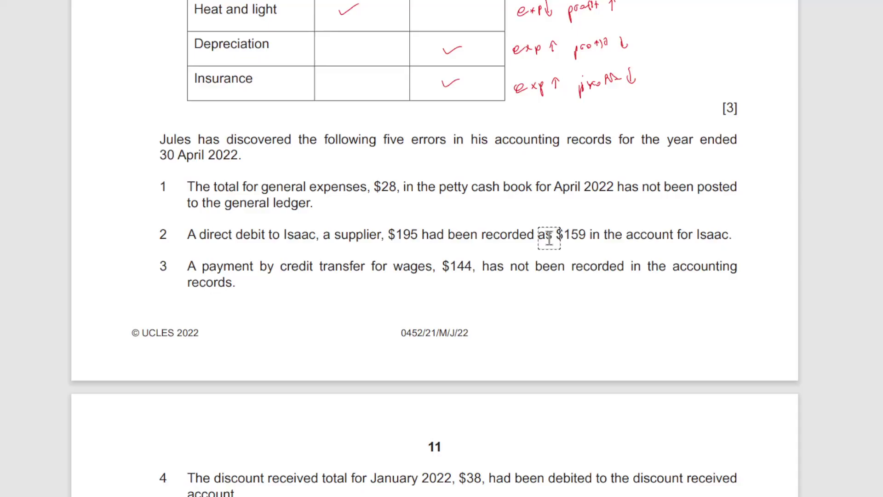
click(565, 217)
text(19)
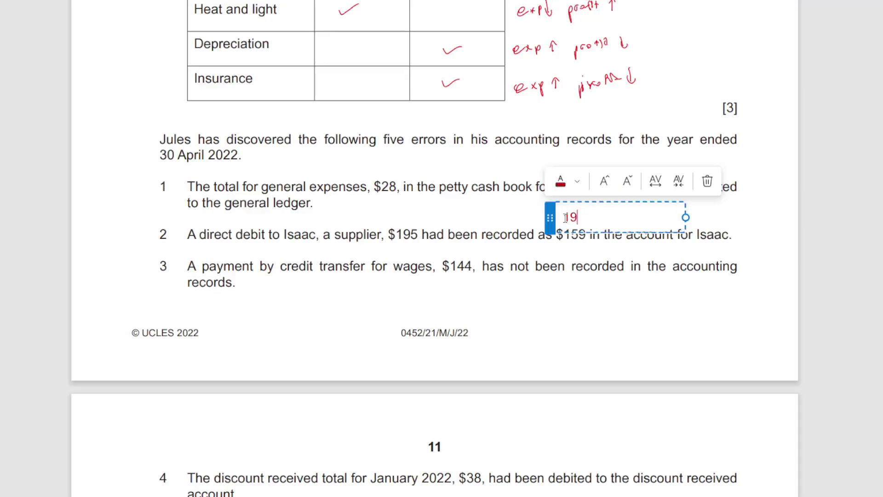
text(5-159 =)
text(36)
click(706, 267)
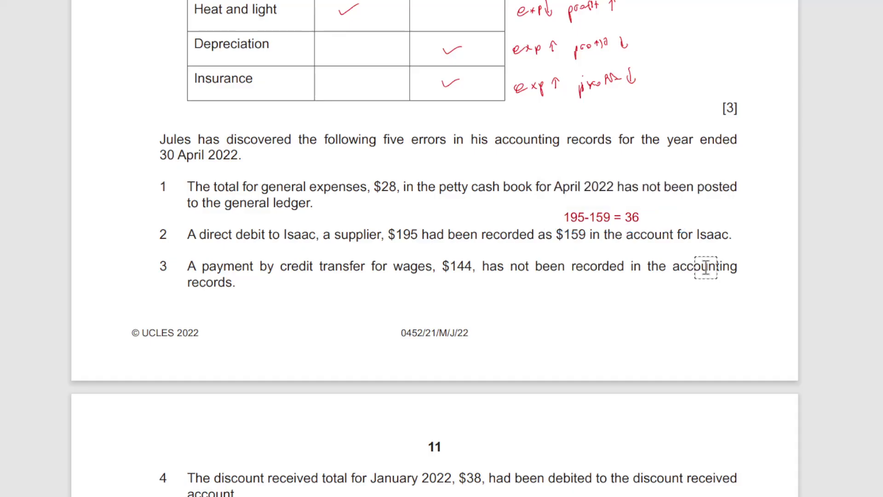
Step: Move the subtraction note to just below the error 2 statement
click(633, 218)
drag(549, 211, 557, 244)
click(621, 275)
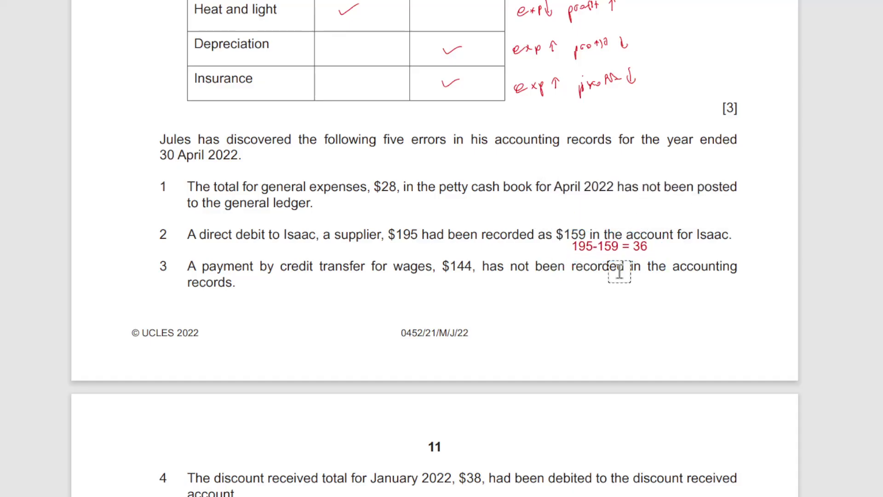
Step: Enter the supplier's name in the Details column for error 2 with a debit of 36
scroll(618, 270, down, 10)
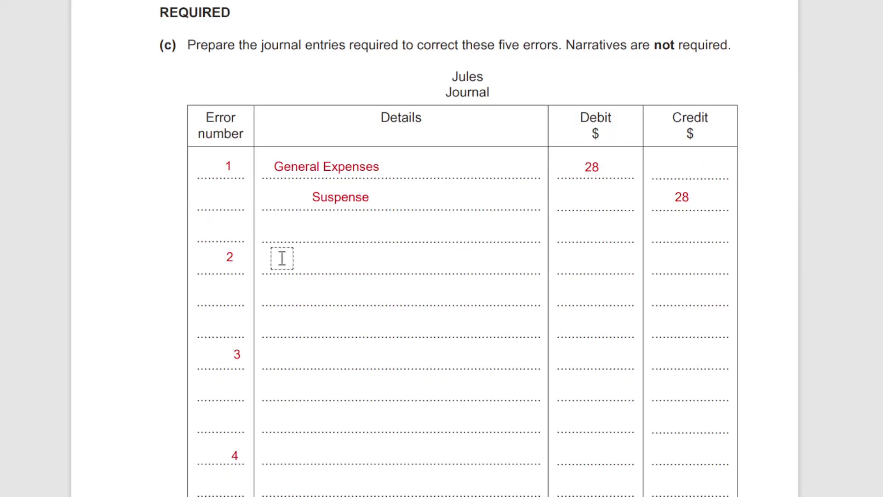
click(275, 257)
text(Isaac)
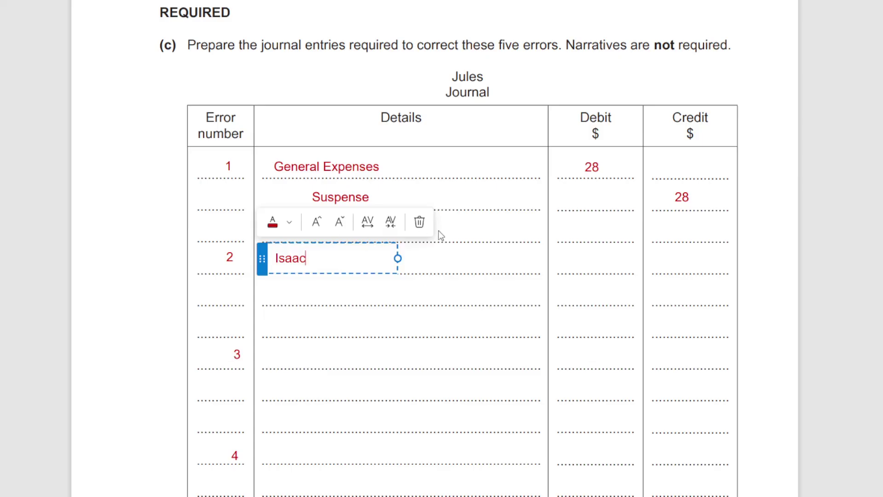
click(591, 267)
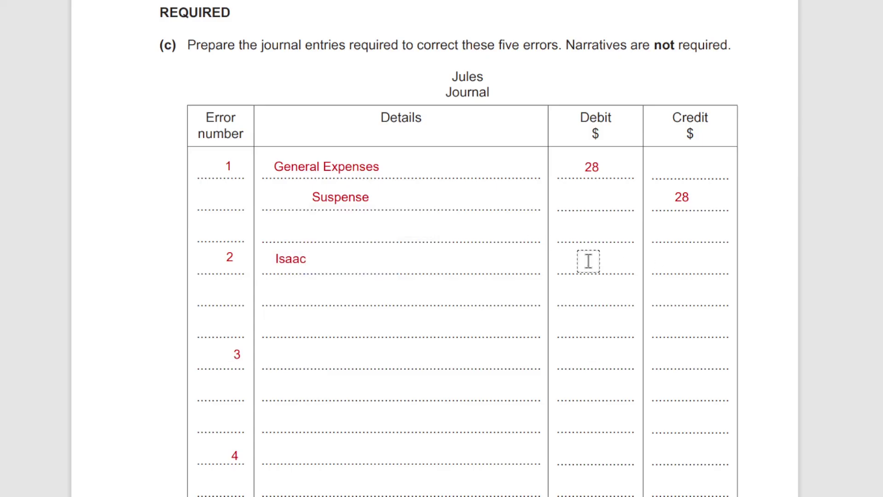
click(587, 259)
text(3)
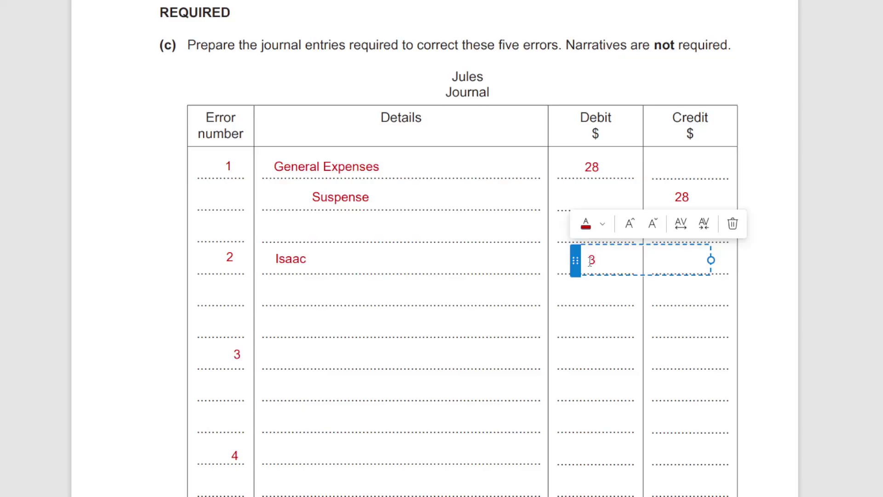
text(6)
click(618, 311)
click(274, 344)
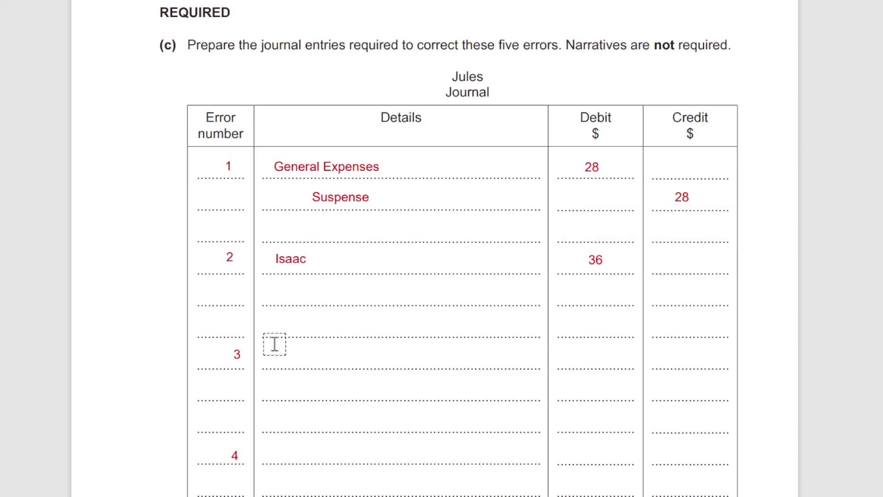
Step: Enter Suspense on the second Details line for error 2, indented, with a credit of 36
click(319, 290)
scroll(319, 291, up, 10)
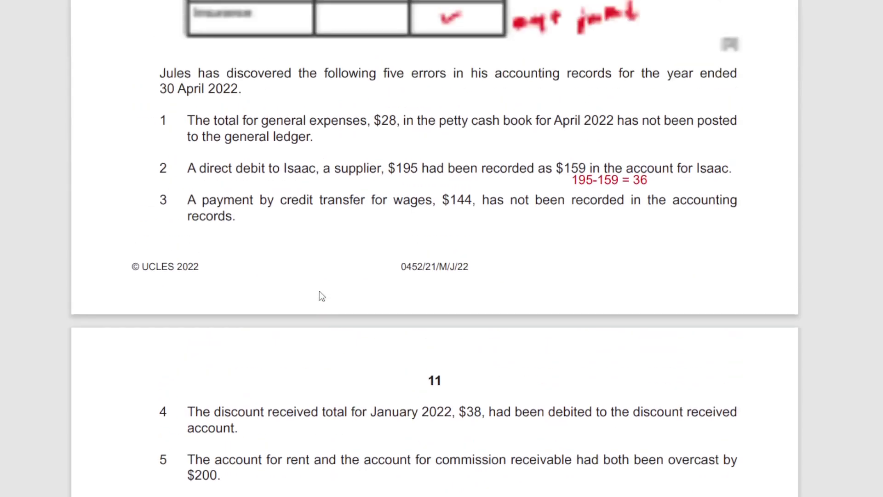
scroll(710, 177, down, 10)
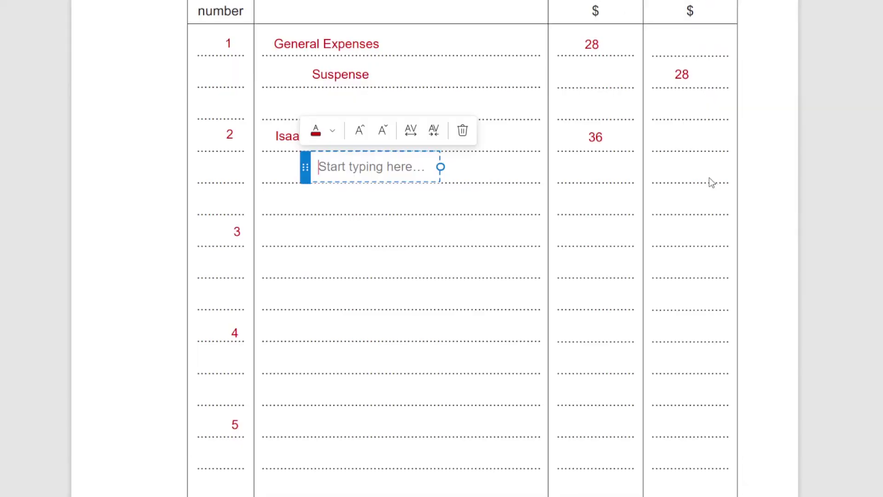
click(364, 165)
text(S)
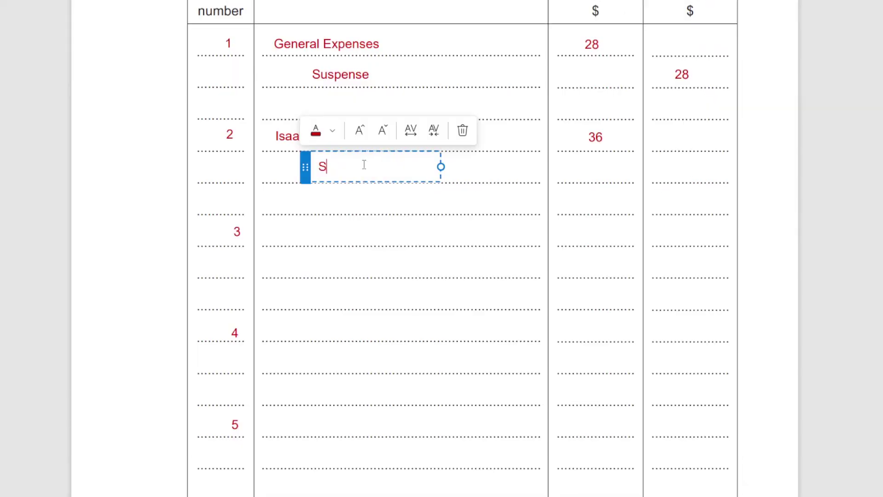
text(uspense)
click(672, 169)
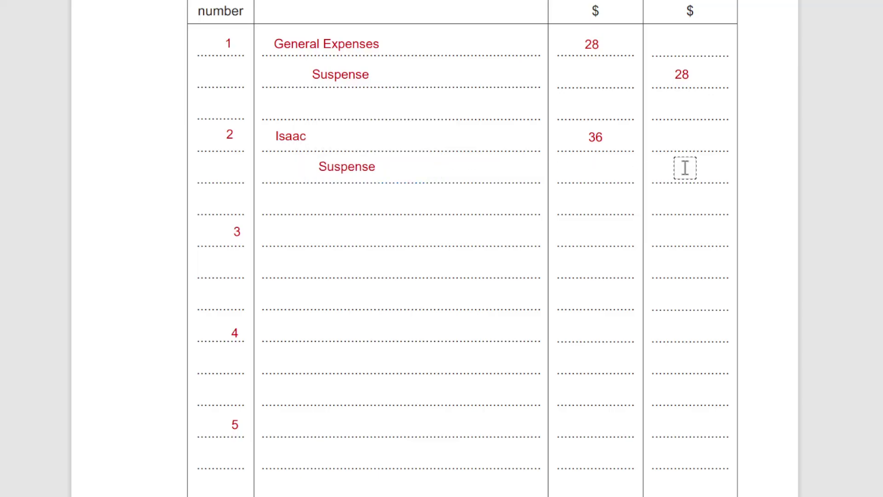
click(682, 170)
text(36)
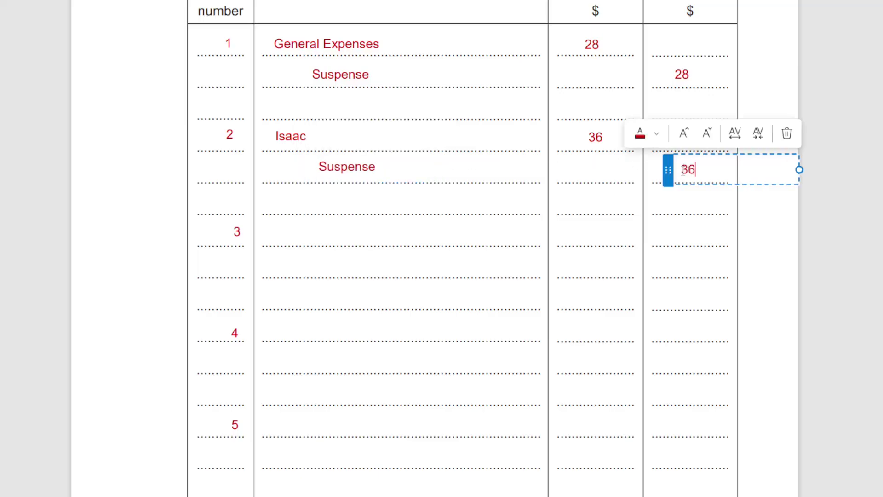
click(393, 237)
Step: Enter Wages and, indented on the line below, Bank in the Details column for error 3
scroll(393, 238, up, 12)
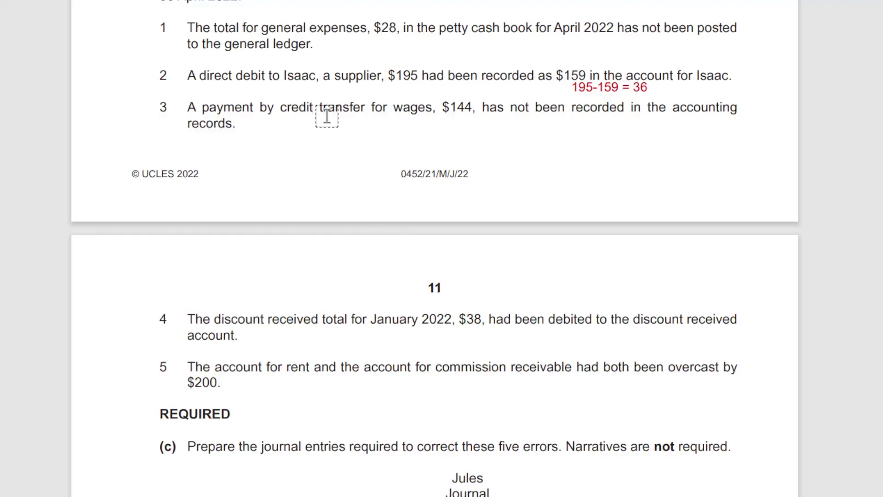
scroll(325, 114, down, 15)
scroll(327, 117, up, 4)
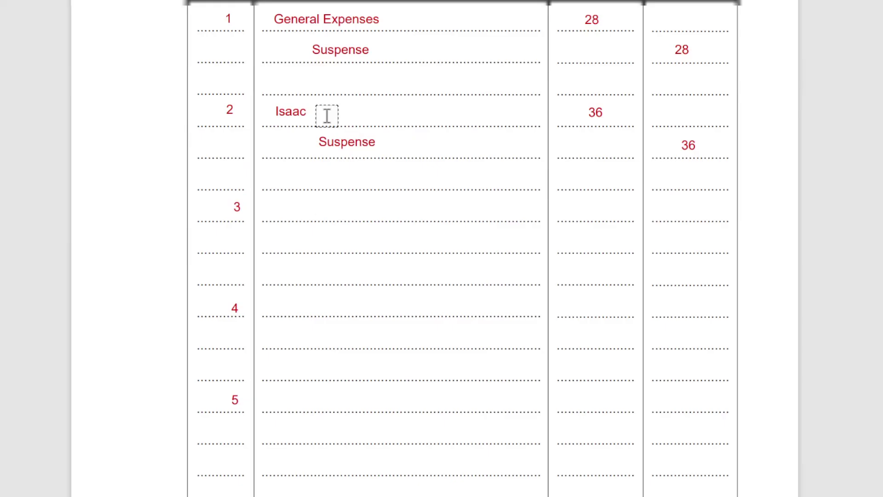
click(268, 211)
text(W)
key(BackSpace)
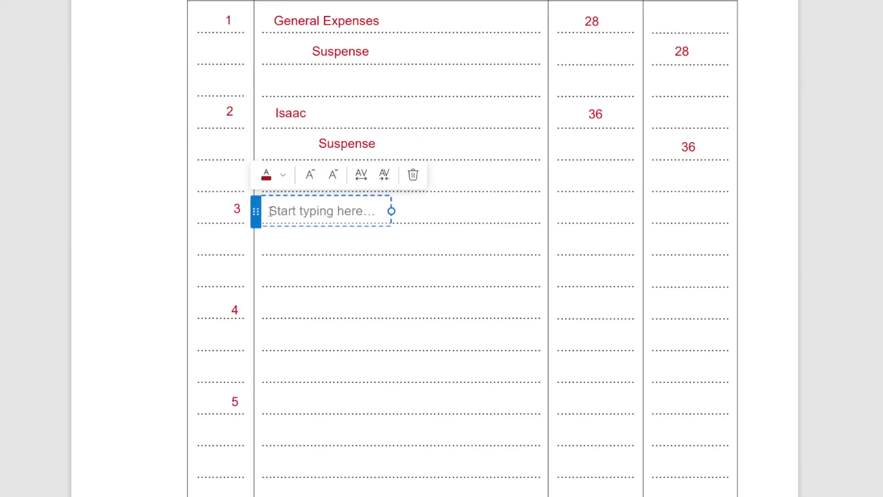
text(Wages)
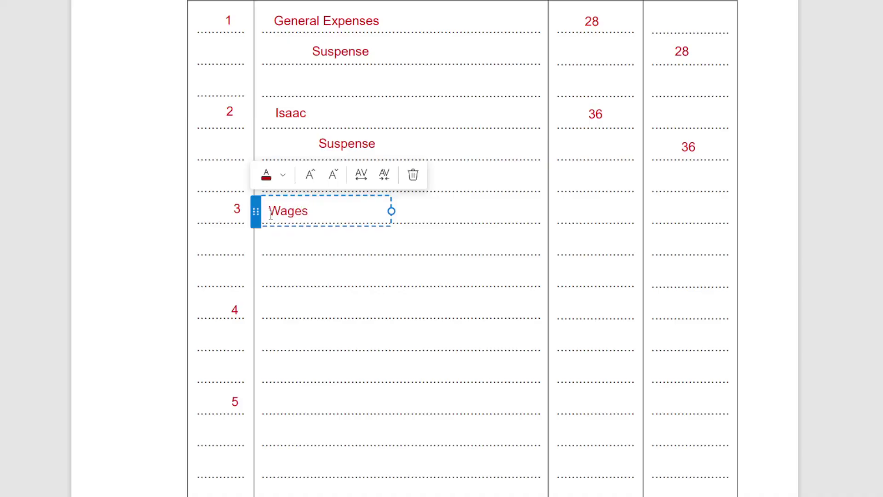
click(324, 246)
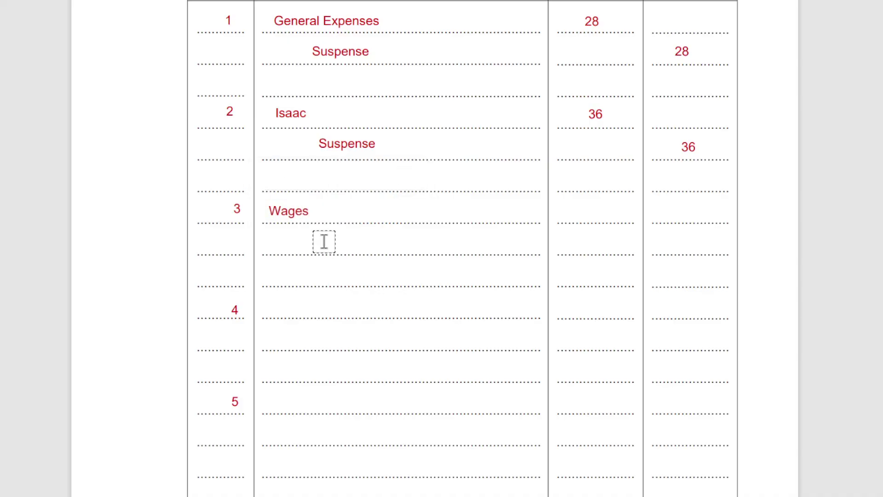
click(322, 242)
text(Bank)
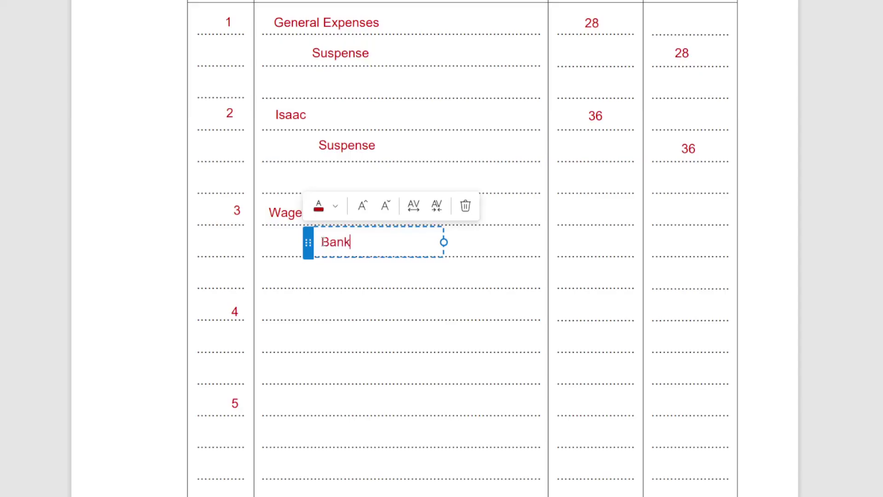
Step: Enter 144 as the debit for Wages and 144 as the credit for Bank in error 3
scroll(322, 244, up, 10)
scroll(322, 242, down, 10)
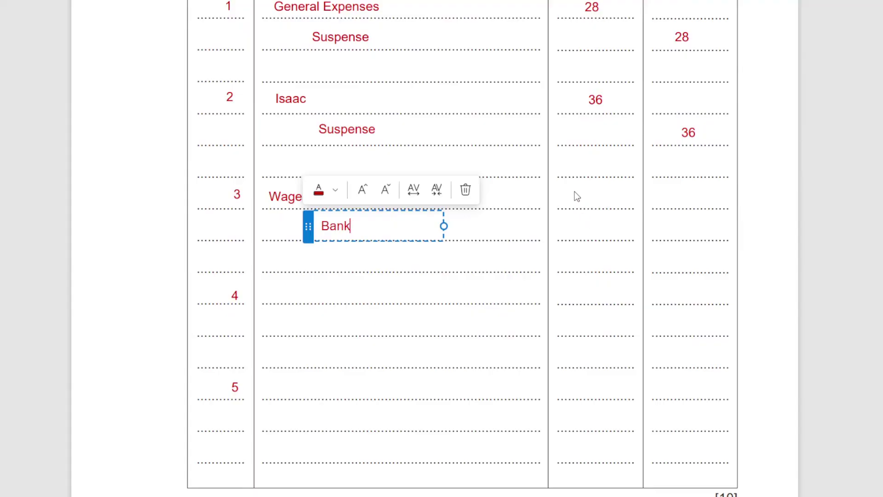
click(581, 193)
click(584, 195)
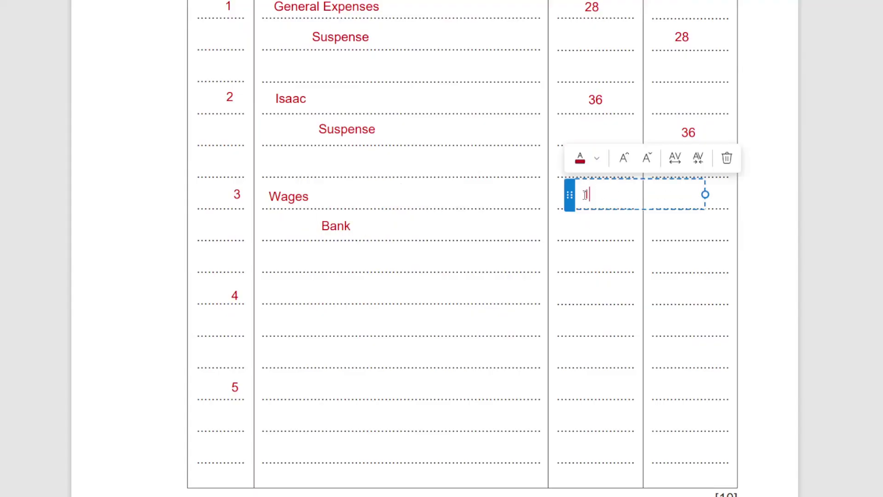
text(144)
click(686, 232)
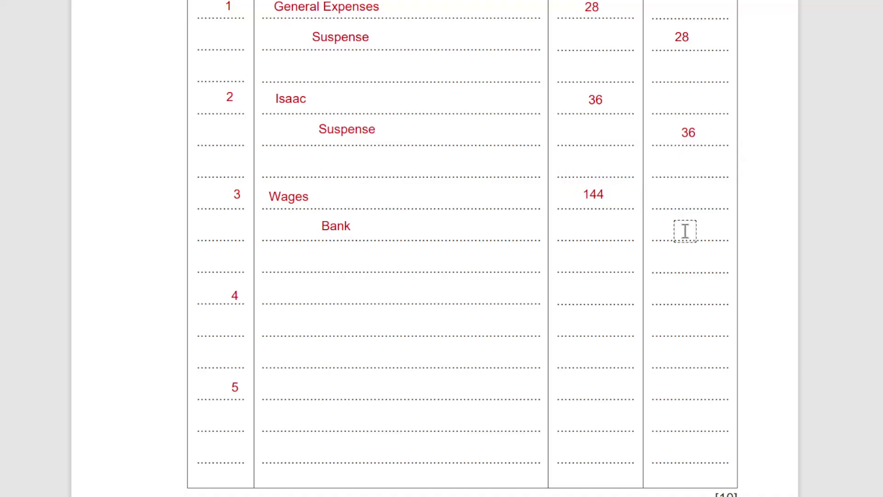
click(685, 232)
text(144)
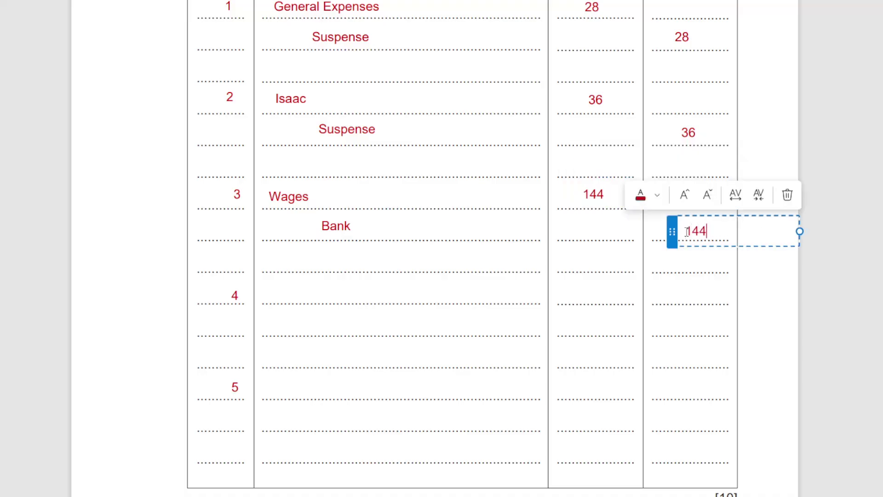
click(695, 278)
Step: Add a two-line text note under the end of the error 4 statement: "cr 38 to cancel" and "cr 38 to put the correct entry"
scroll(694, 278, up, 10)
scroll(694, 278, up, 2)
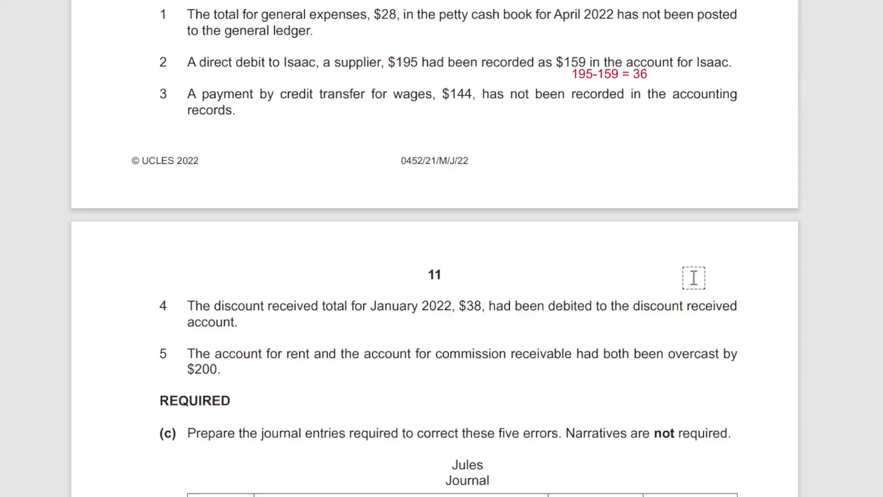
scroll(694, 278, down, 7)
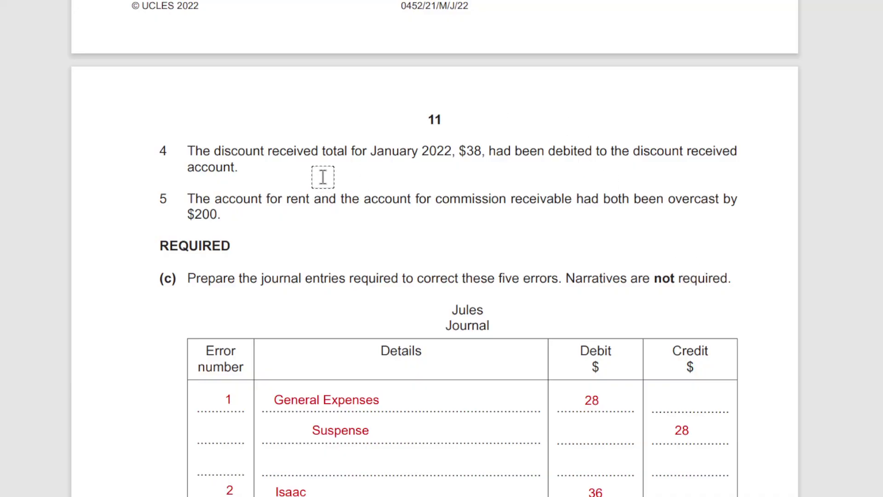
click(666, 166)
text(cr )
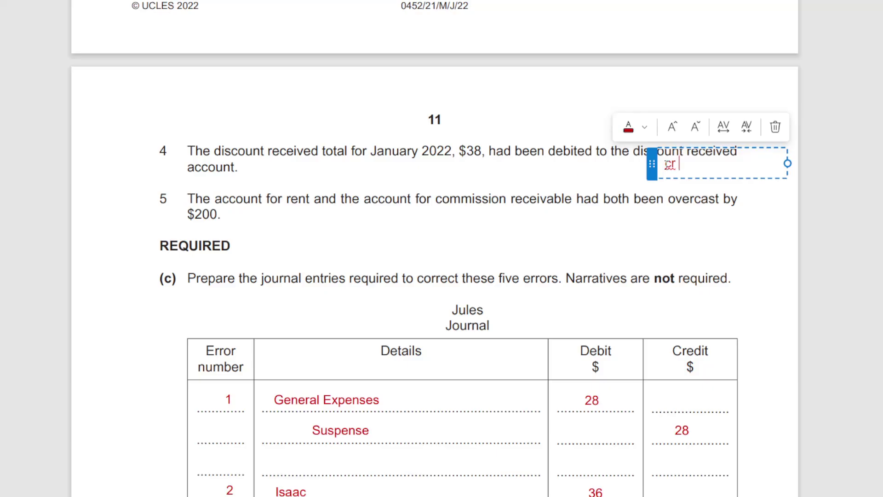
text(38 to cancel)
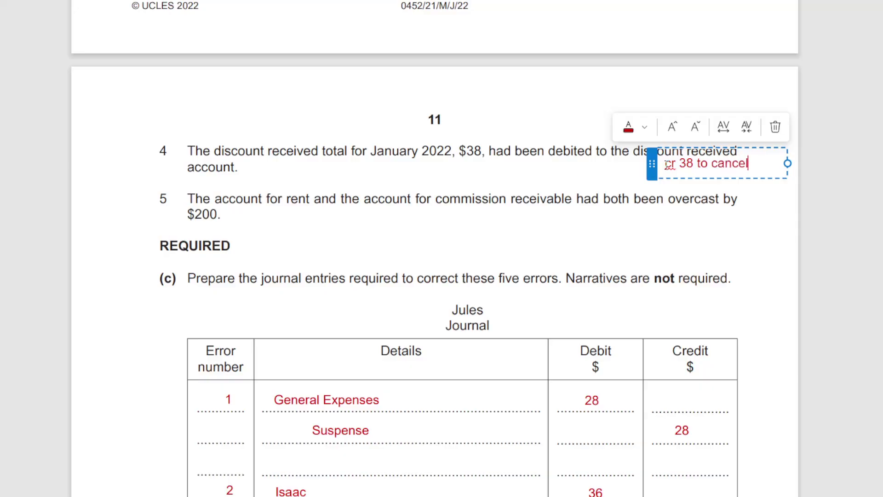
key(Return)
text(cr )
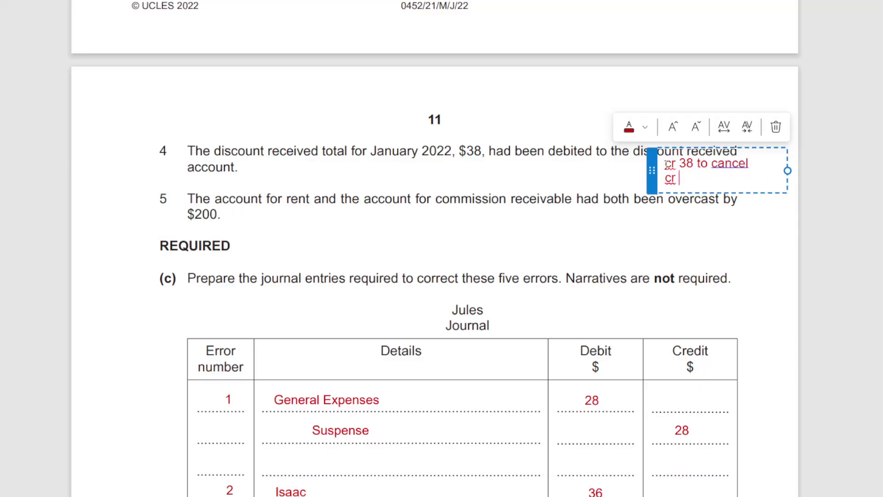
text(38 to put t)
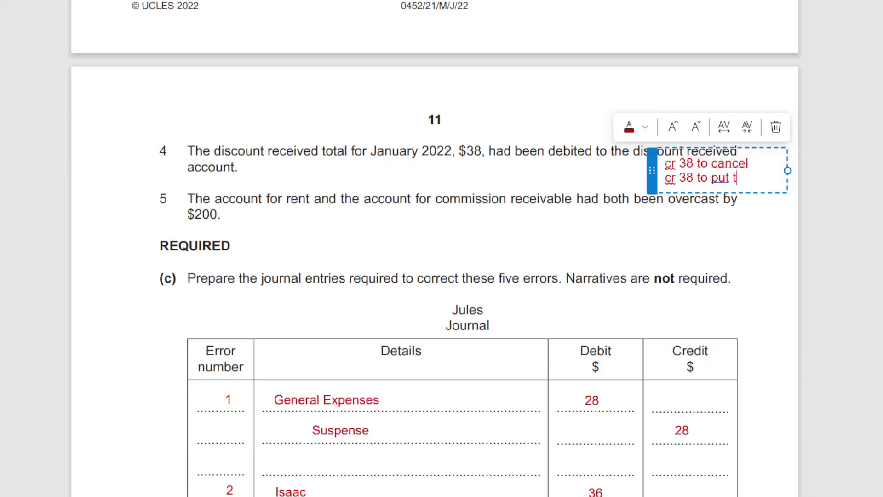
text(he correct)
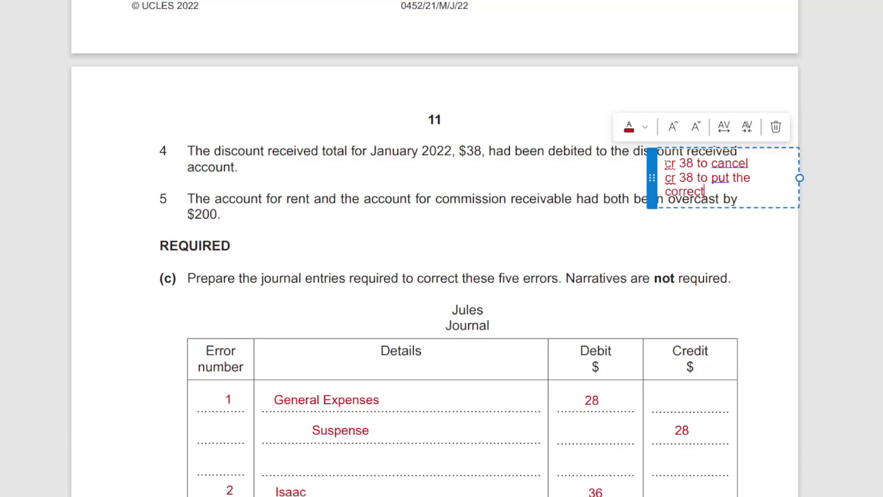
text( entry)
click(649, 176)
drag(649, 176, 649, 174)
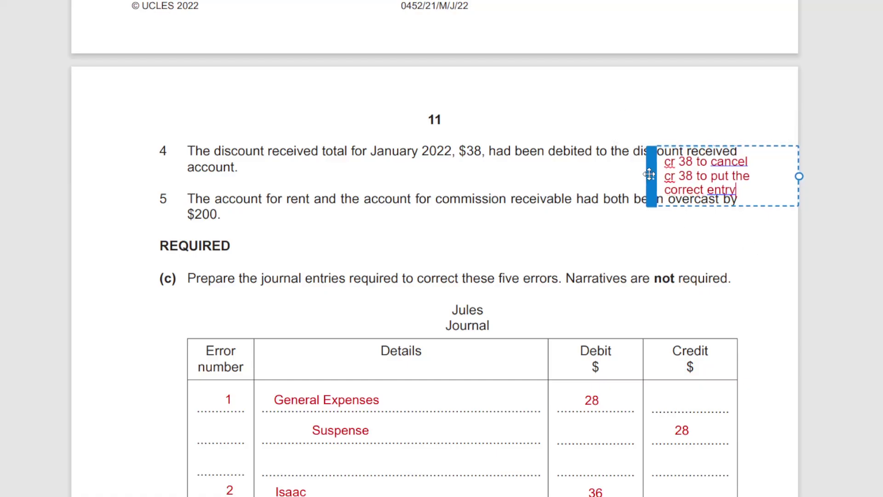
click(690, 225)
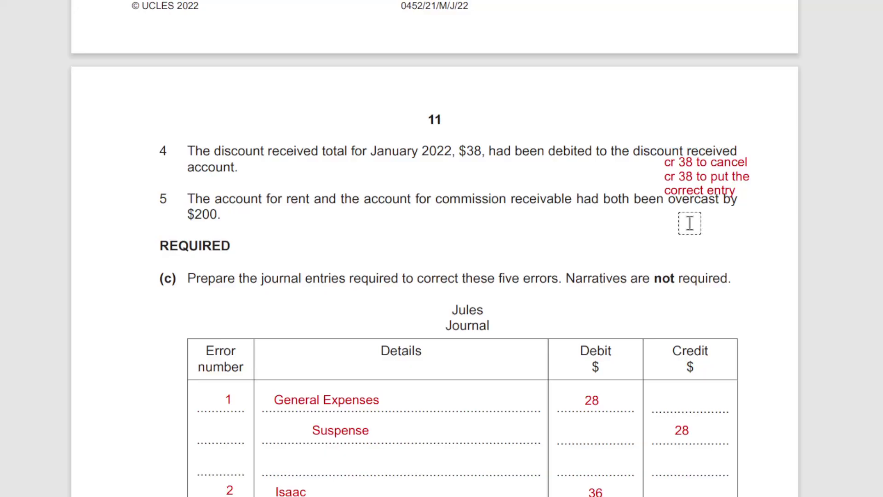
Step: Add the text note "cr in total 76" just above the end of the error 4 statement
click(664, 129)
text(cr )
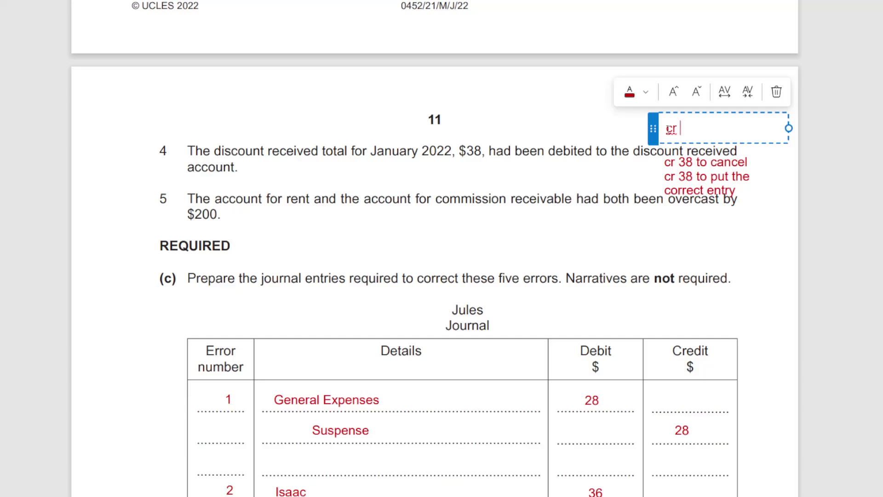
text(in total 76)
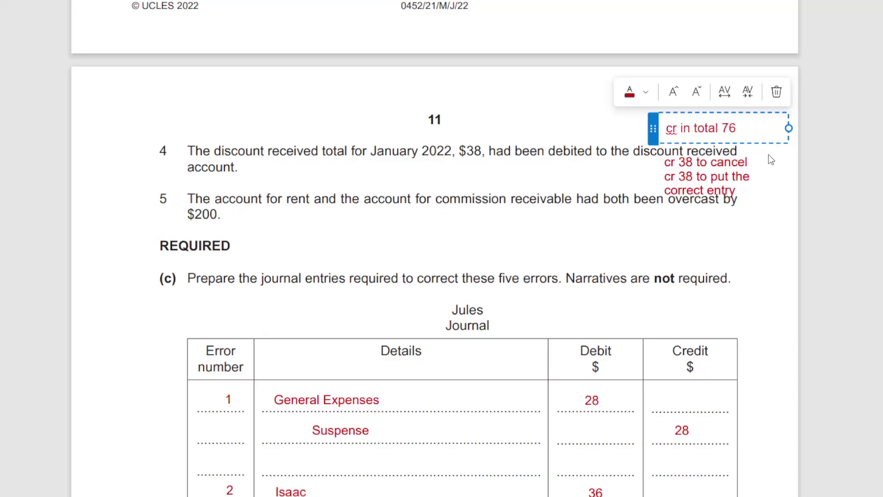
click(791, 185)
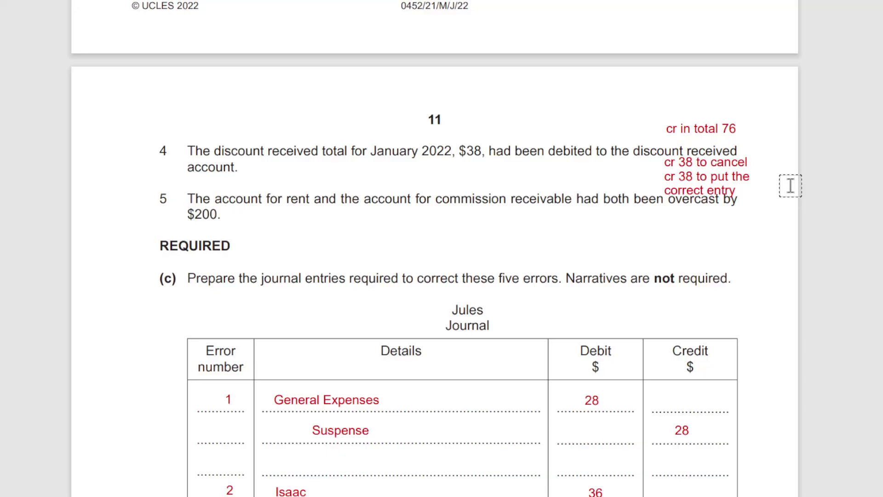
Step: Fill the Details column for error 4 with Suspense on the first line and Discount Received indented on the second
scroll(791, 185, down, 9)
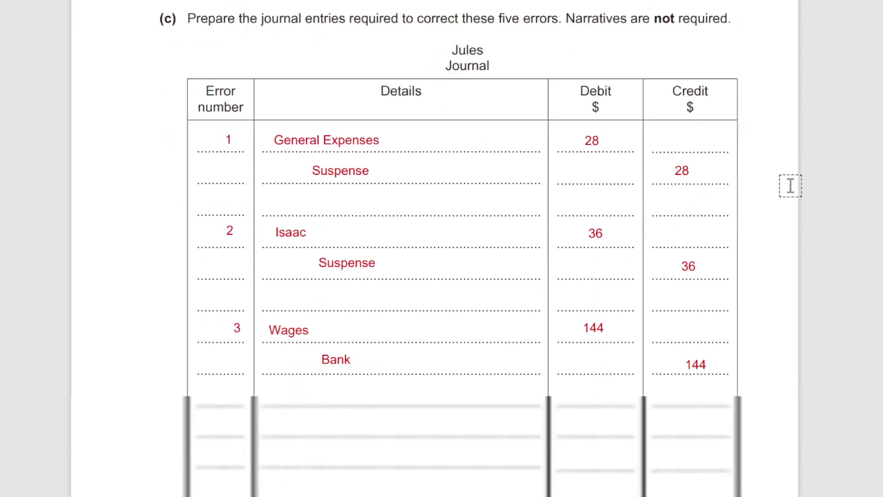
click(324, 294)
text(D)
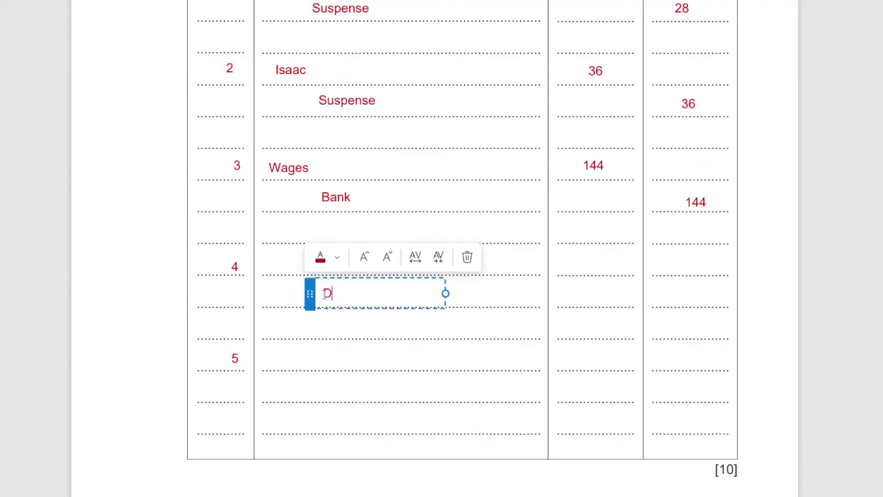
text(iscount Re)
scroll(324, 295, up, 7)
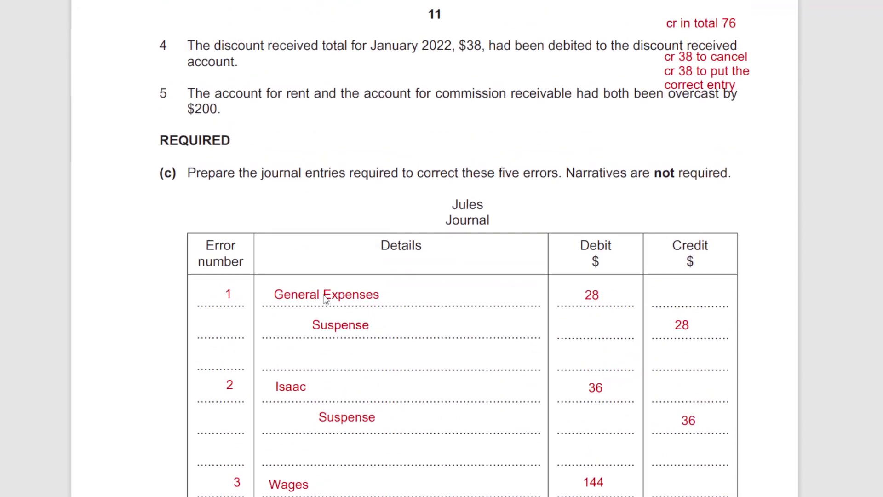
scroll(325, 298, down, 7)
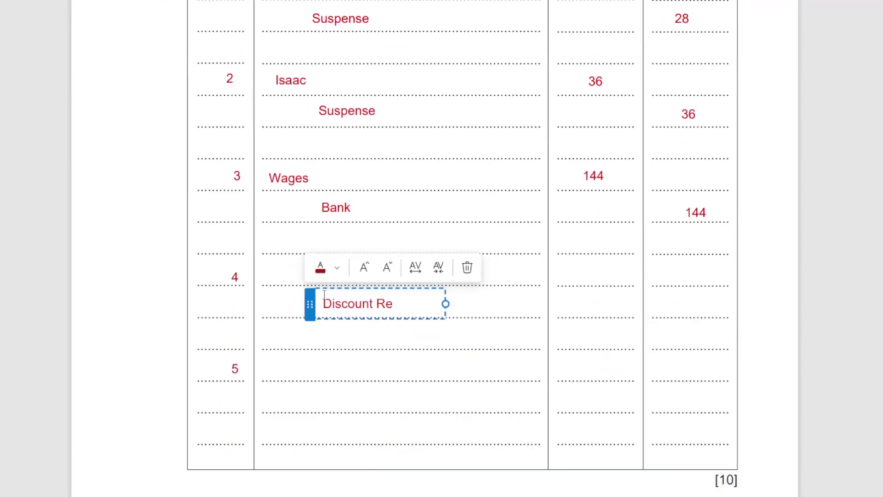
text(ceived)
click(273, 273)
click(270, 272)
text(Sus)
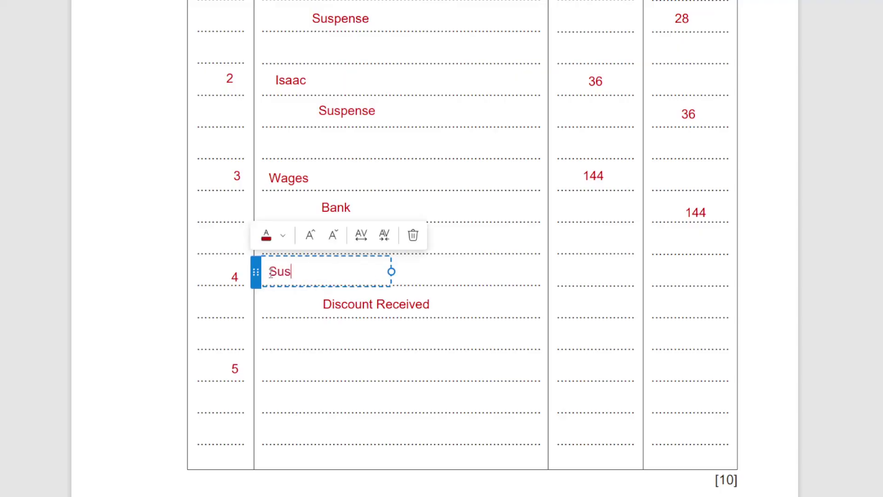
text(pense)
Step: Enter 76 as the debit for Suspense and 76 as the credit for Discount Received in error 4
click(587, 267)
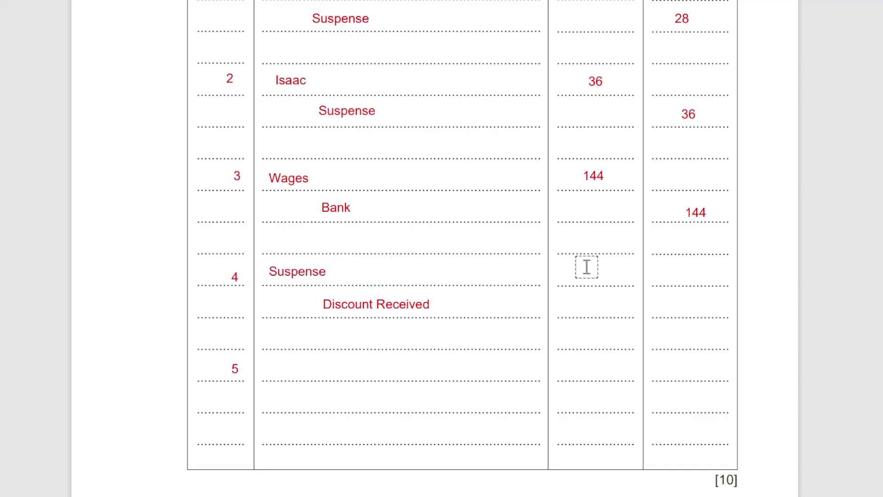
click(587, 267)
text(76)
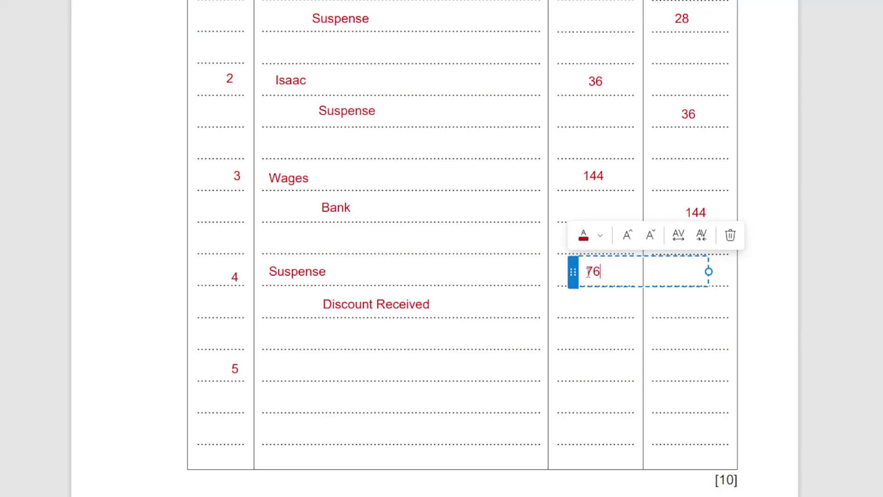
click(692, 308)
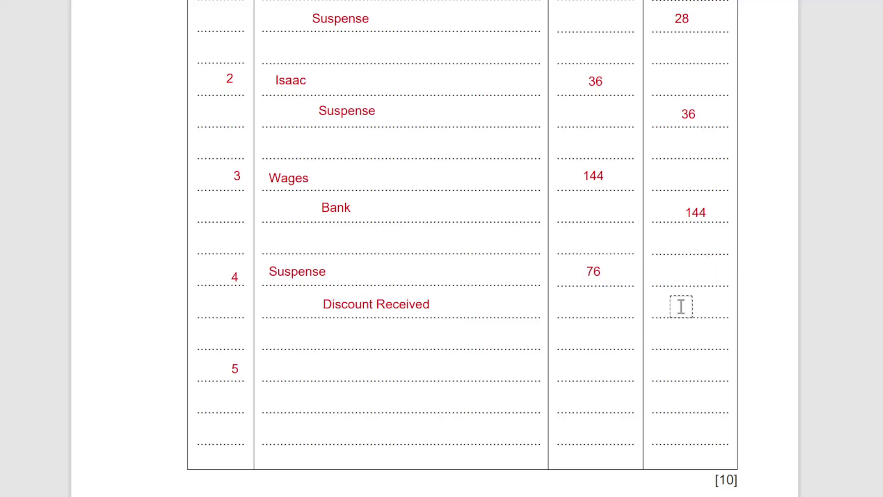
click(681, 307)
text(76)
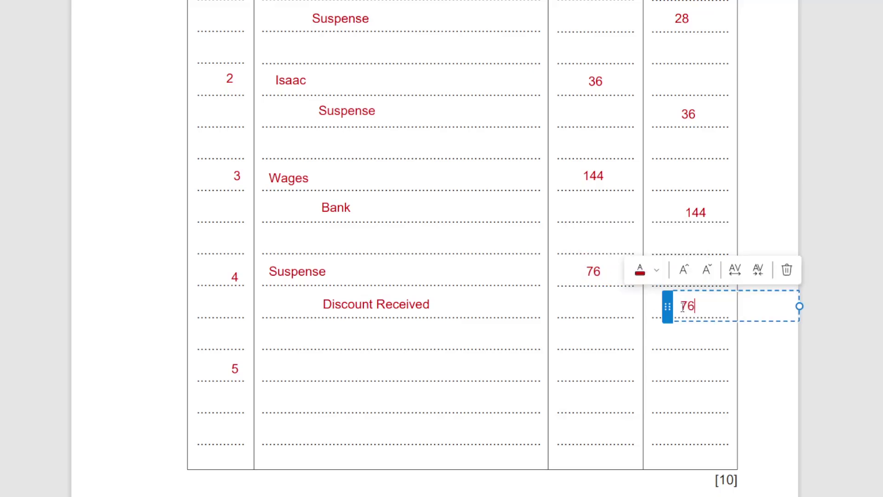
click(741, 367)
scroll(741, 366, up, 10)
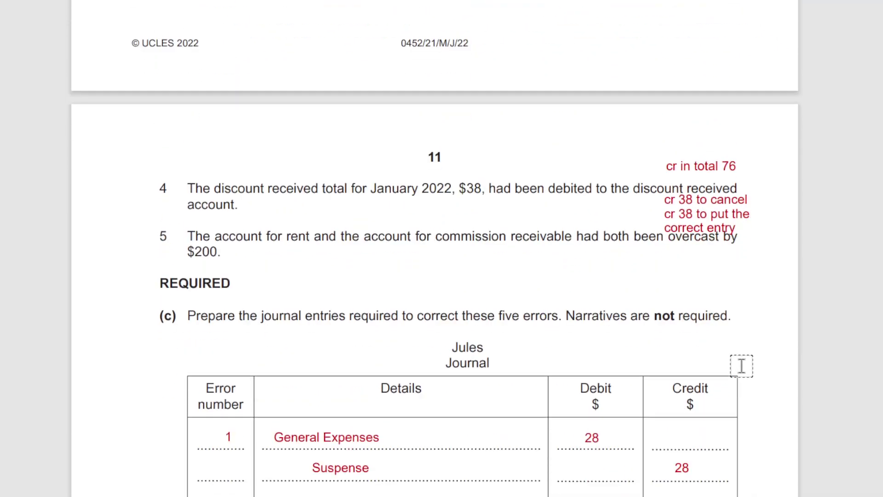